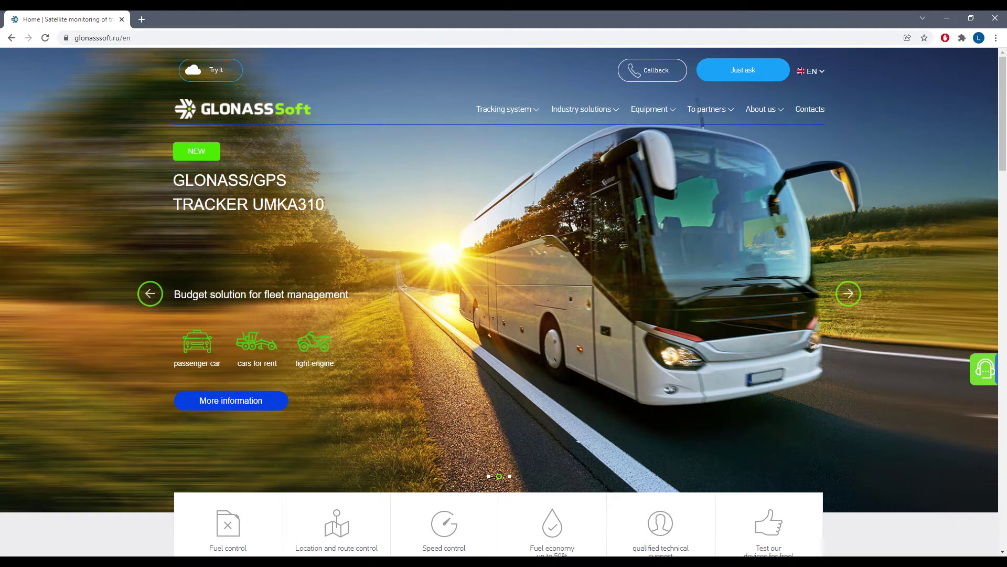
Reveal the UMKa 302 platform subscriber terminals under the website's Equipment menu.
mouse_move(650, 109)
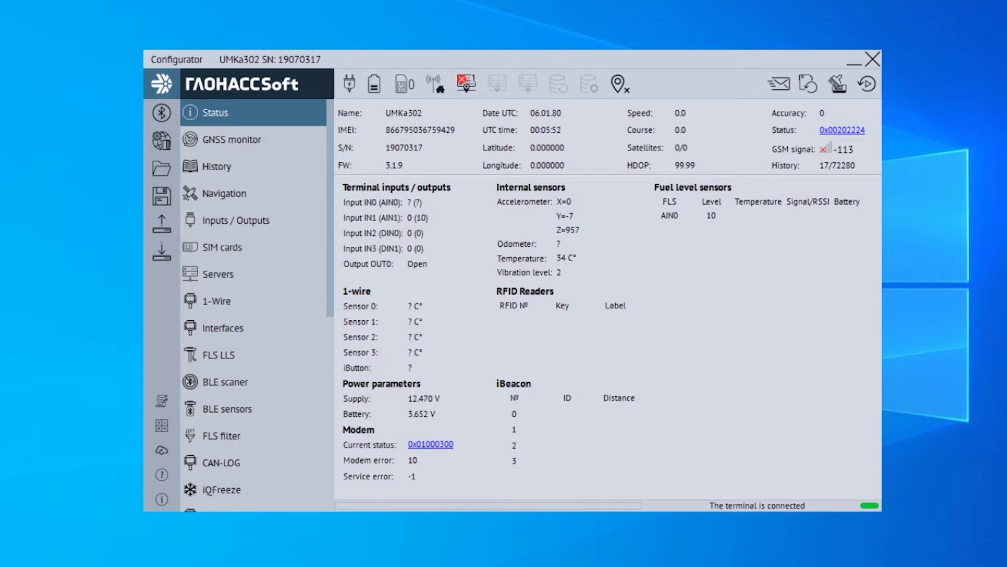
Keep Bluetooth mode at Config. and BLE in System settings and write the unchanged configuration.
scroll(285, 259, down, 5)
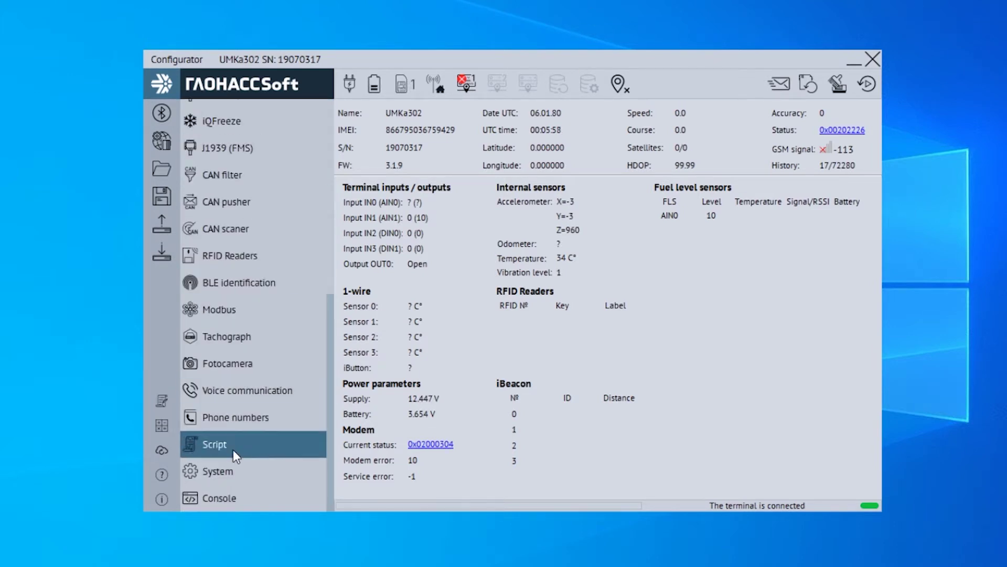
click(223, 471)
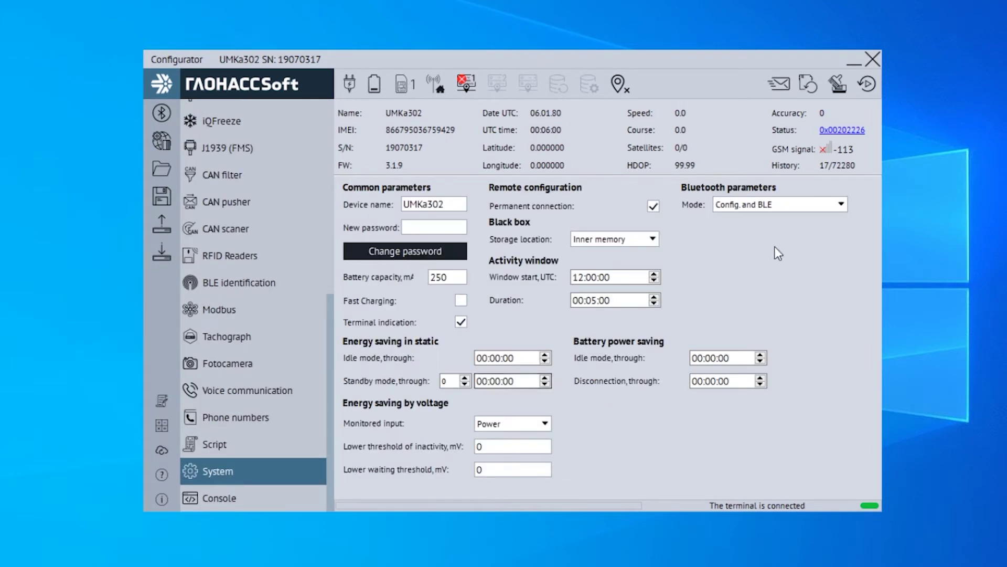
click(828, 205)
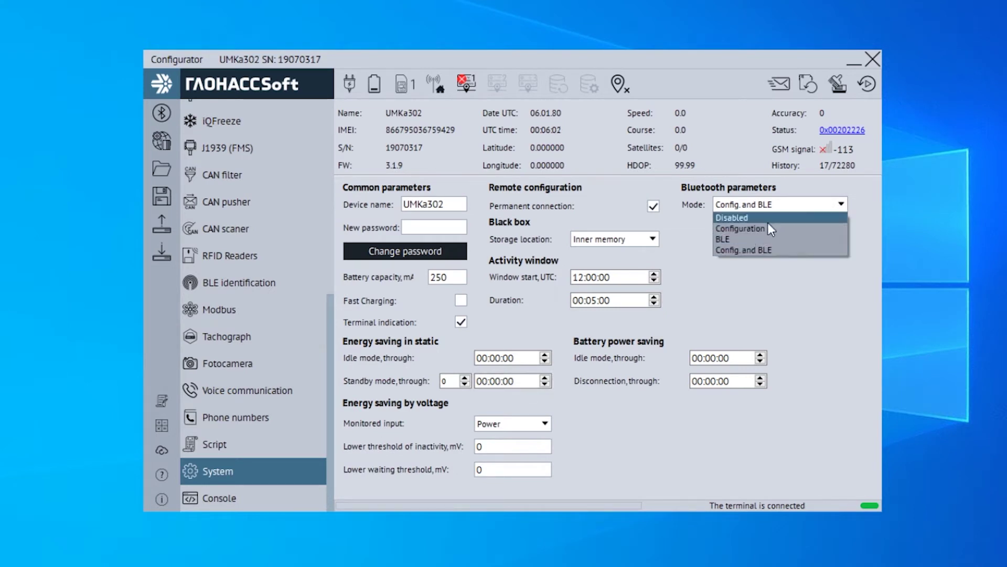
click(756, 251)
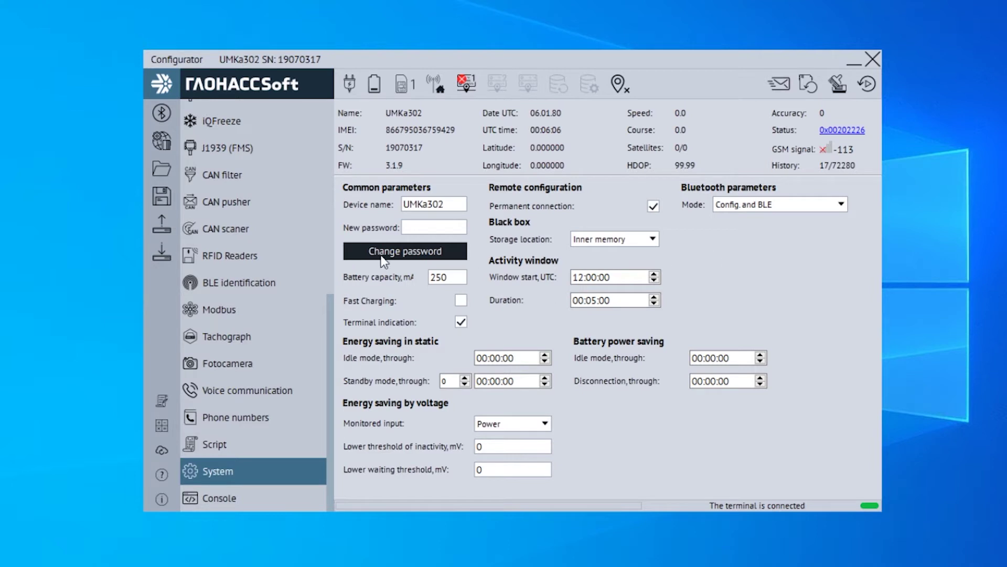
click(163, 254)
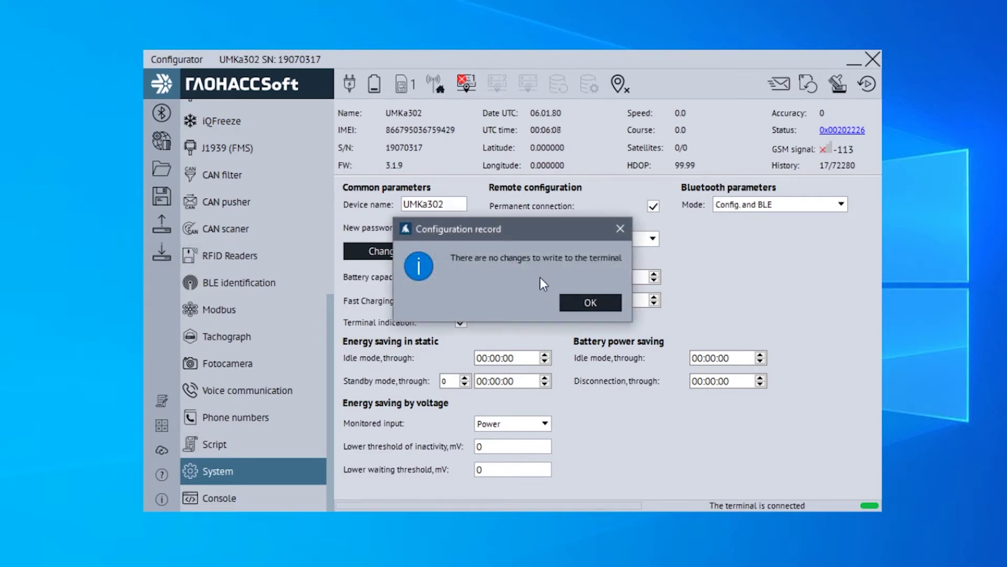
click(584, 301)
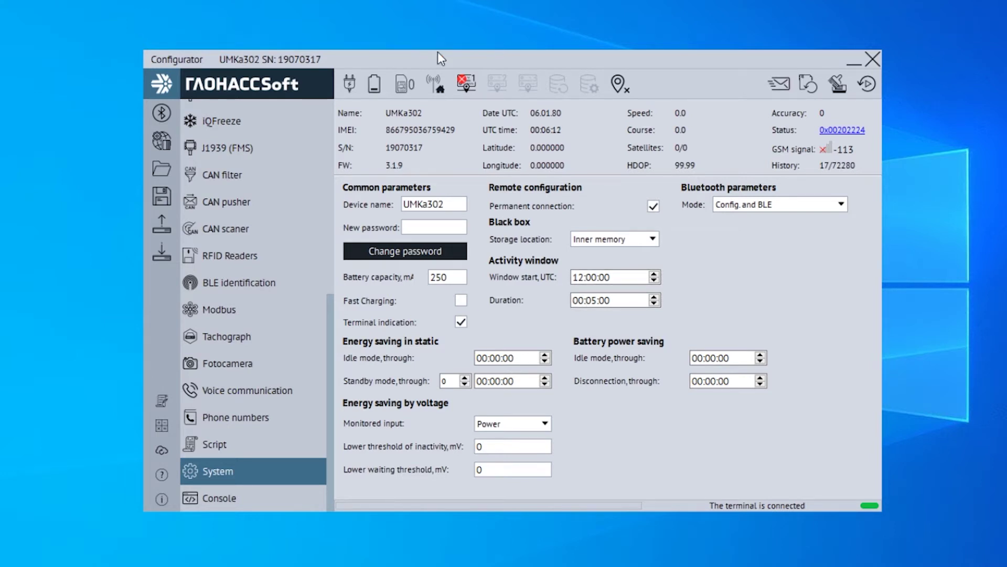
Search for nearby BLE devices in the BLE scanner.
scroll(231, 254, up, 3)
click(230, 175)
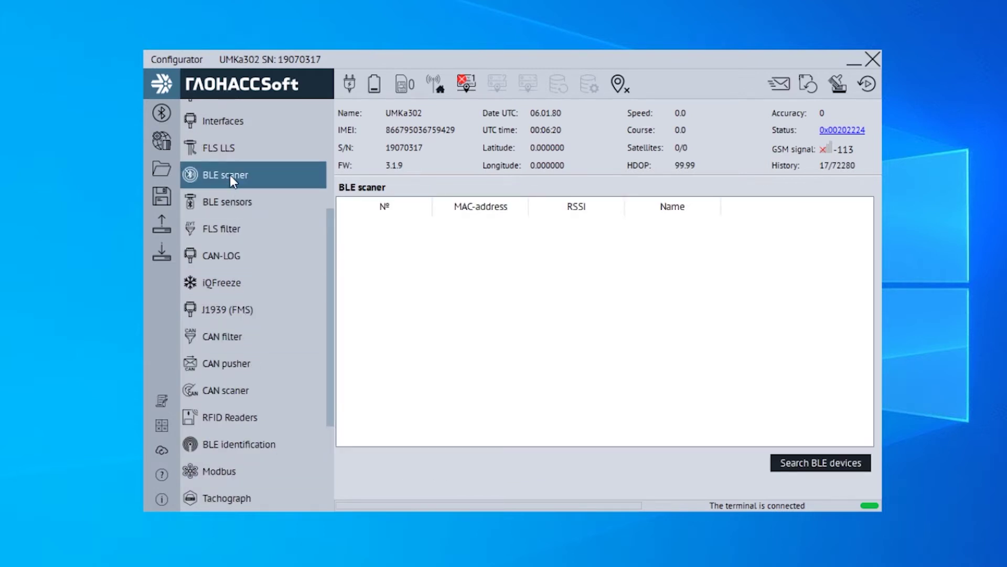
click(811, 460)
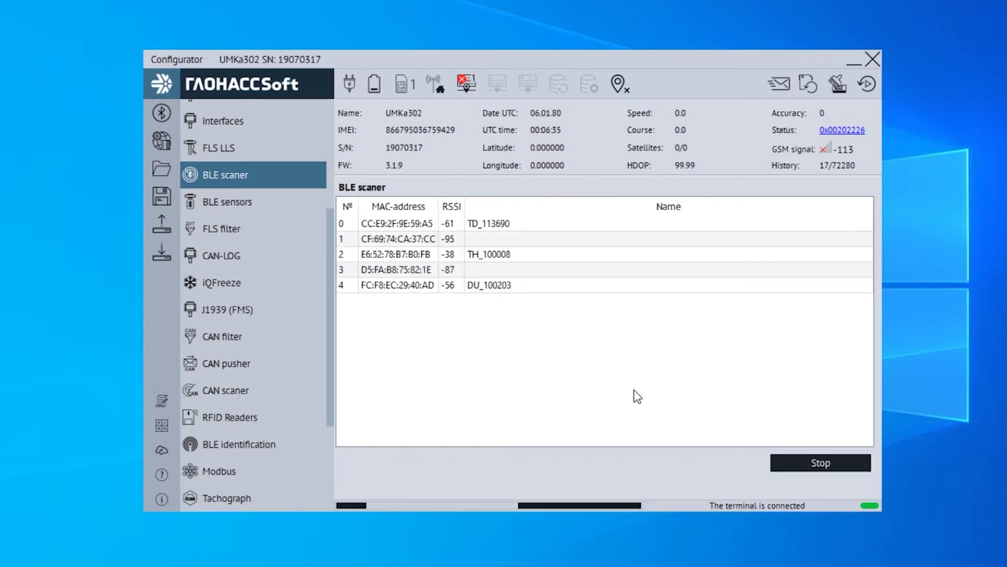
Copy DU_100203's MAC address and assign TD_113690's MAC to BLE sensor 0.
click(477, 286)
right_click(477, 287)
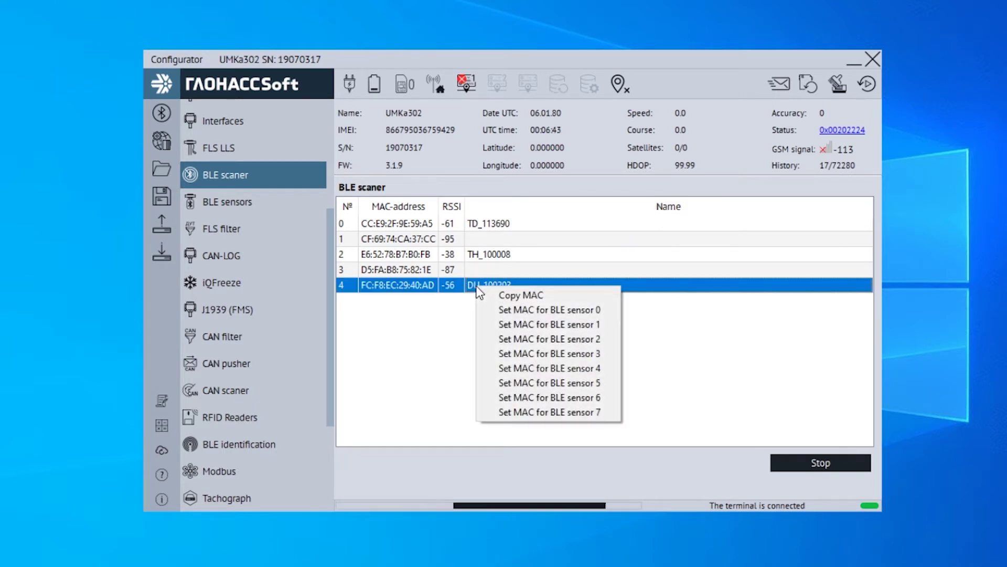
click(533, 296)
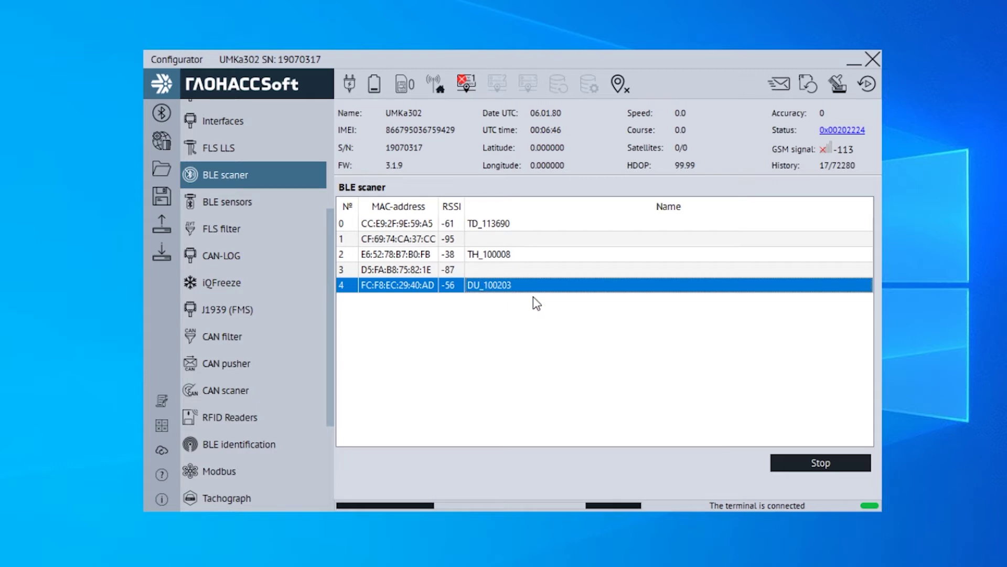
click(495, 228)
right_click(496, 229)
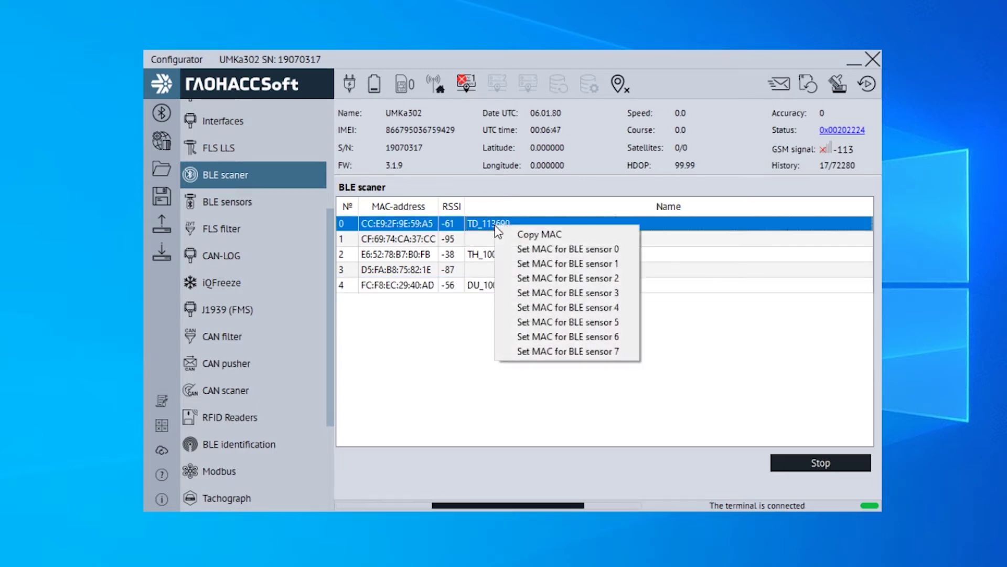
click(584, 250)
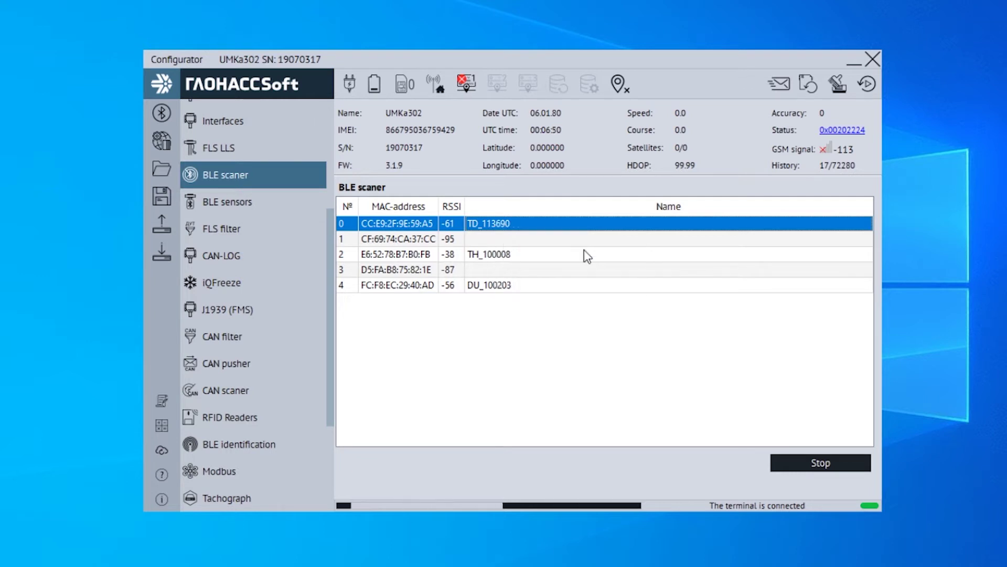
Stop the BLE scan and set BLE sensor 0's type to Escort TD.
click(253, 201)
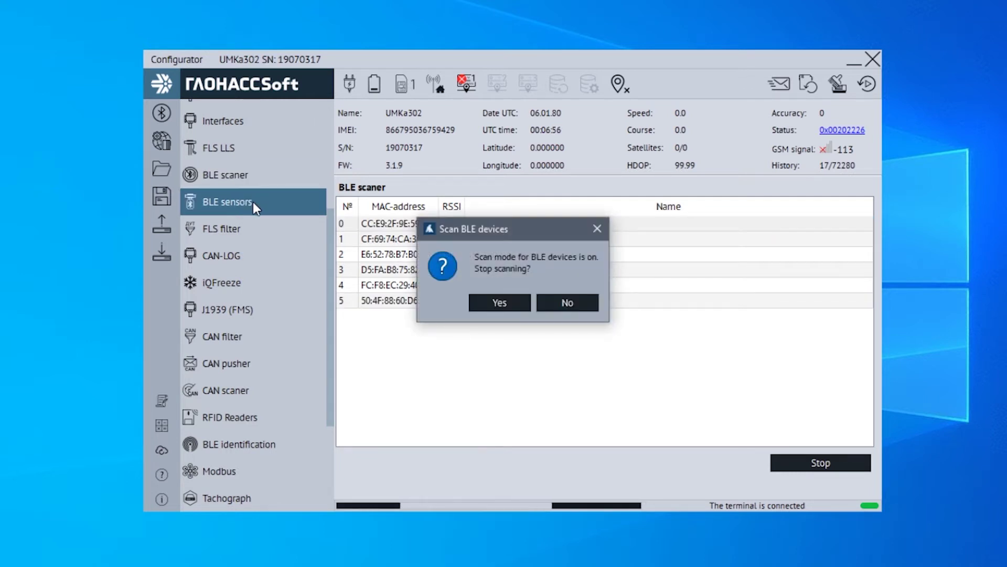
click(512, 303)
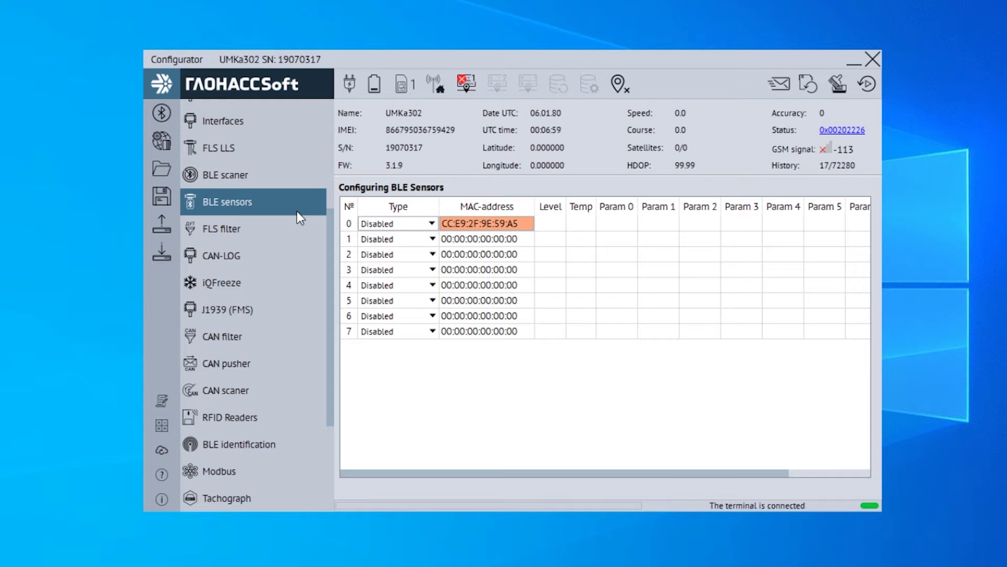
click(431, 225)
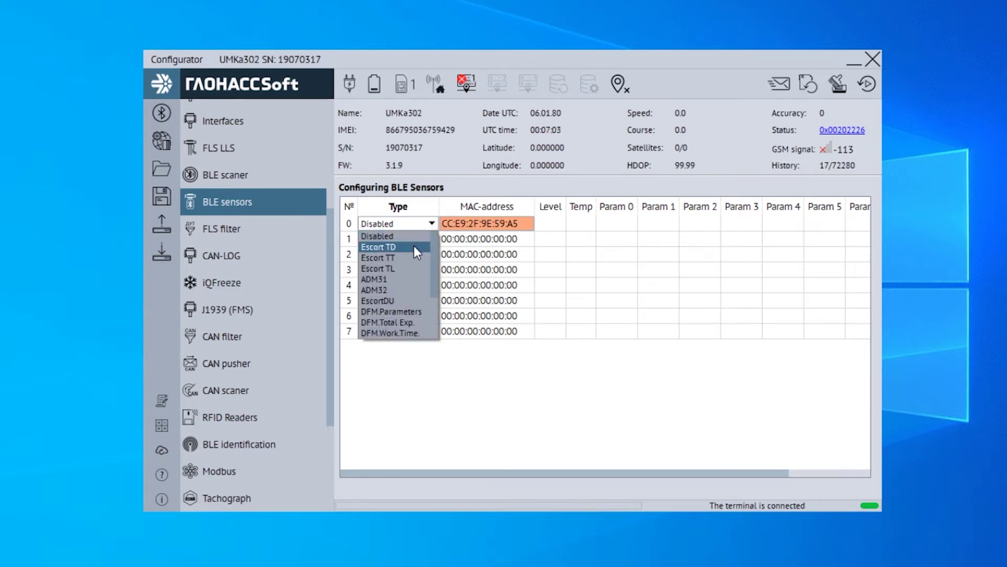
click(414, 246)
Paste DU_100203's MAC into sensor 1, set it to EscortDU, and write the configuration.
click(452, 239)
drag(441, 239, 532, 241)
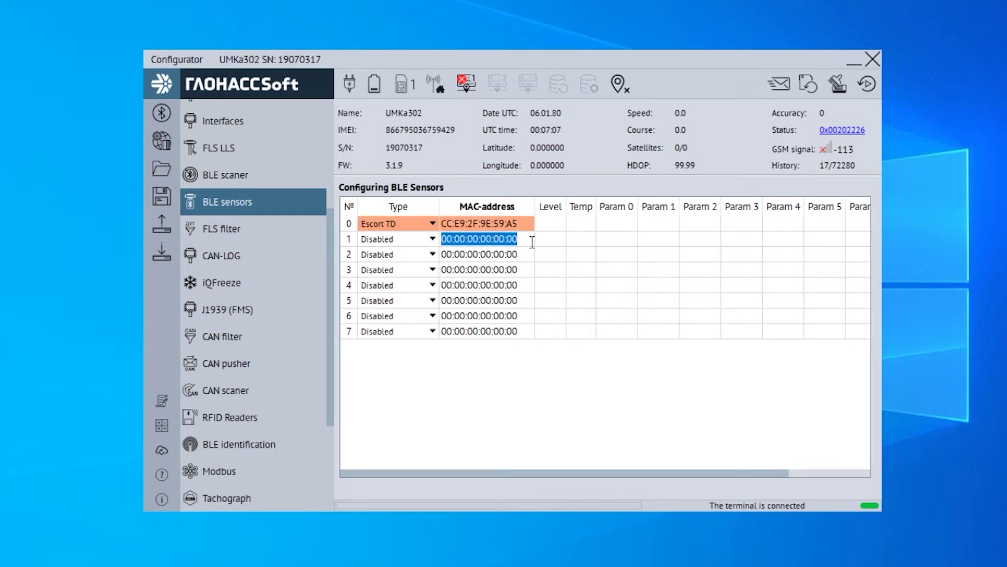
key(ctrl+v)
click(431, 238)
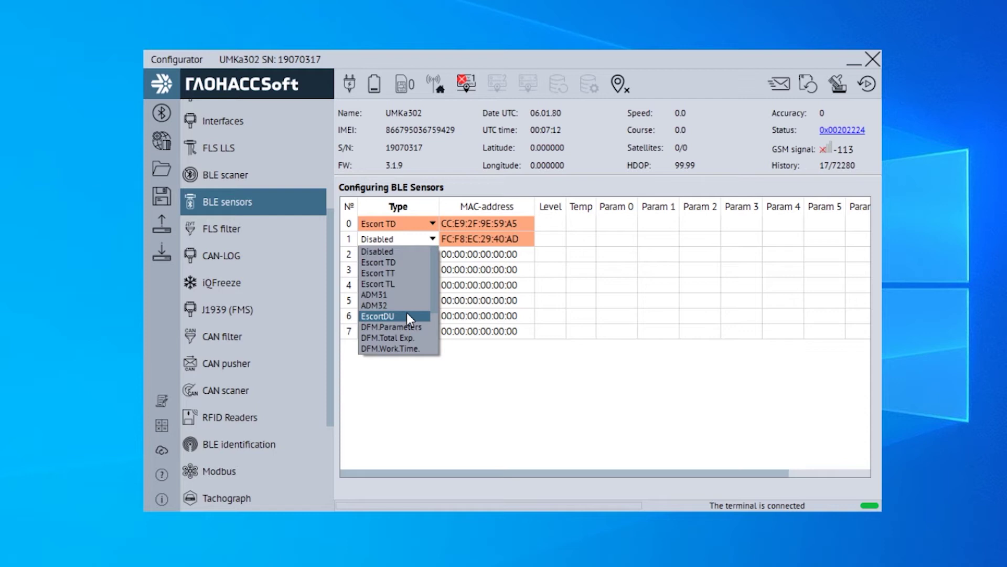
click(407, 316)
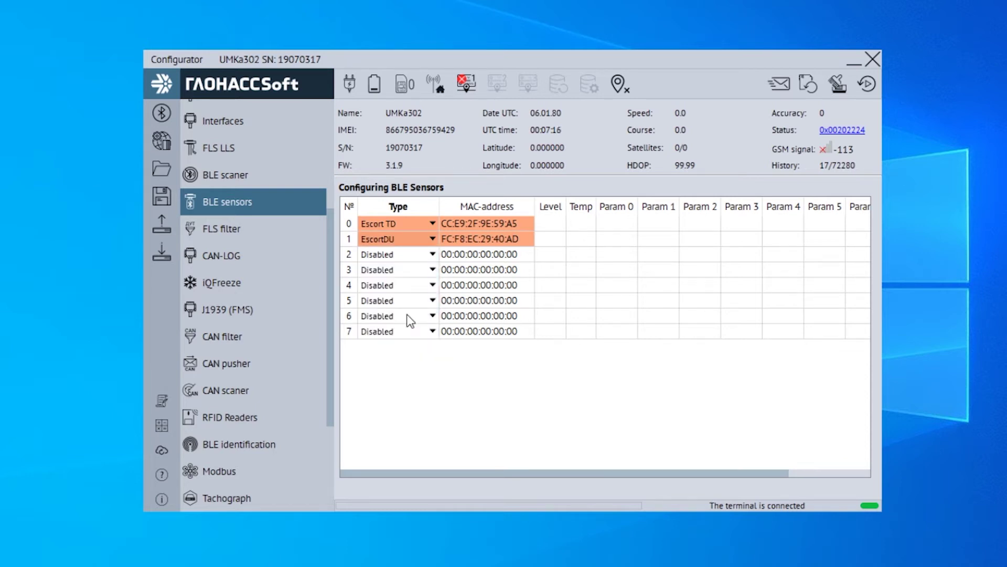
click(168, 257)
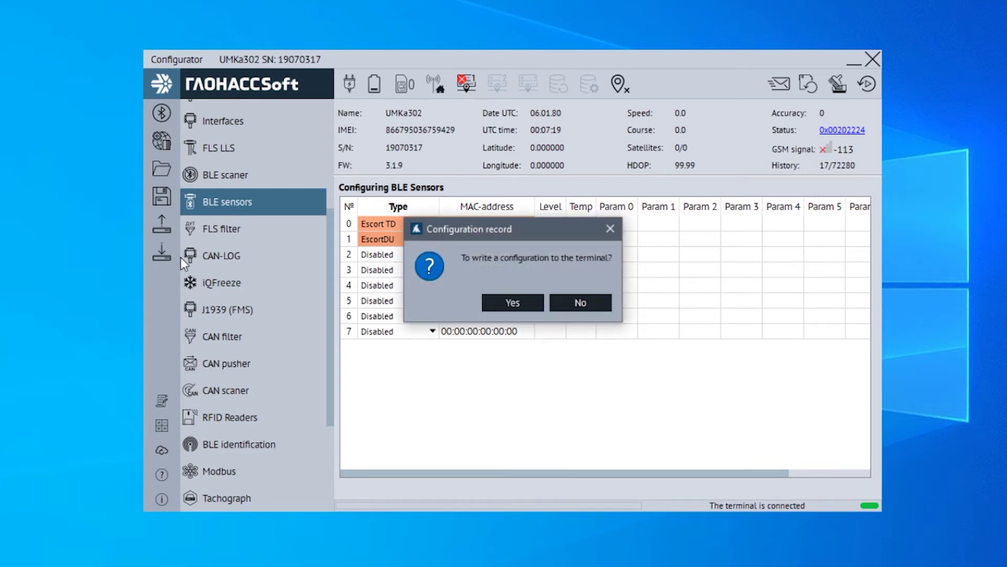
click(527, 302)
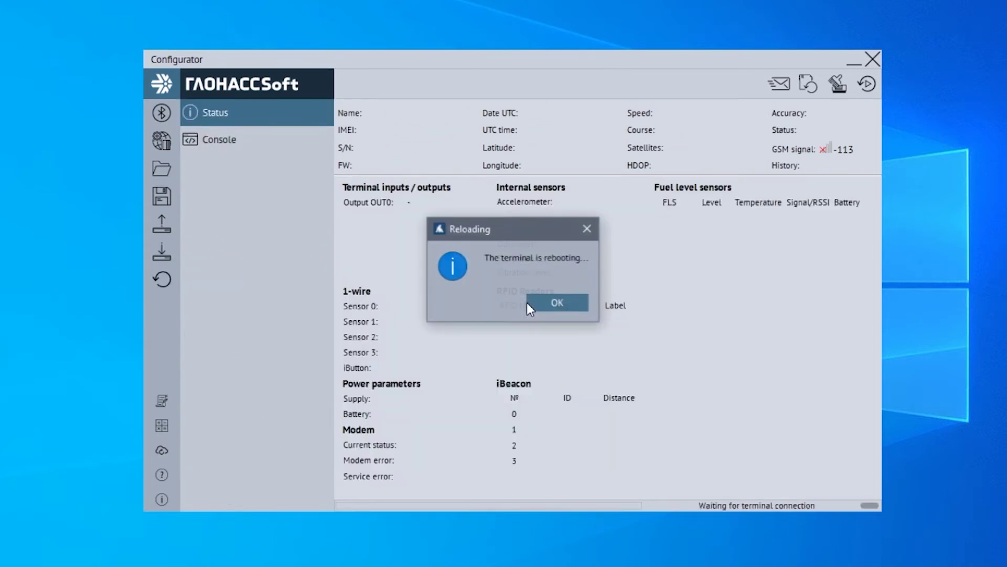
After the reboot, view the BLE sensors table's live readings across all Param columns.
click(553, 302)
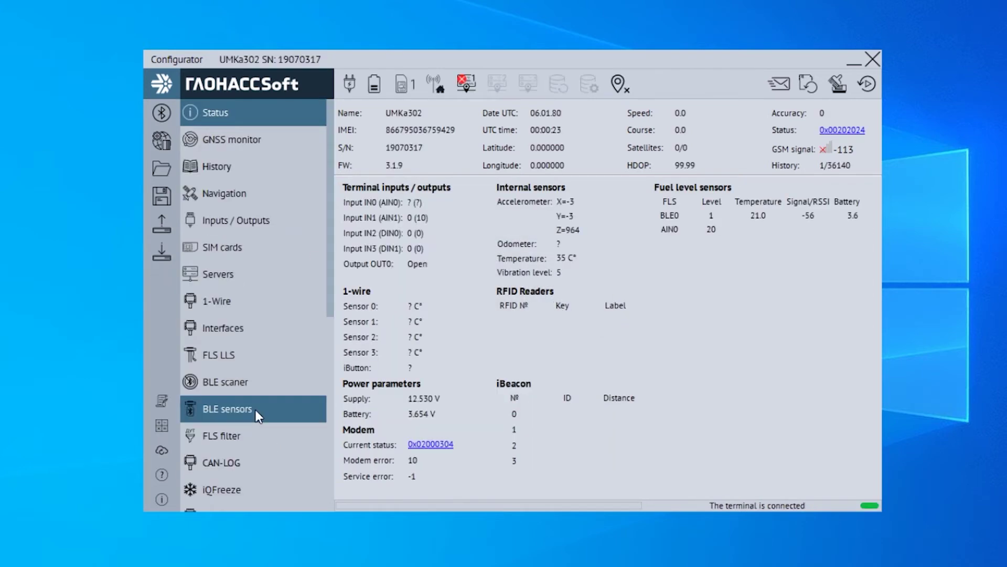
click(256, 410)
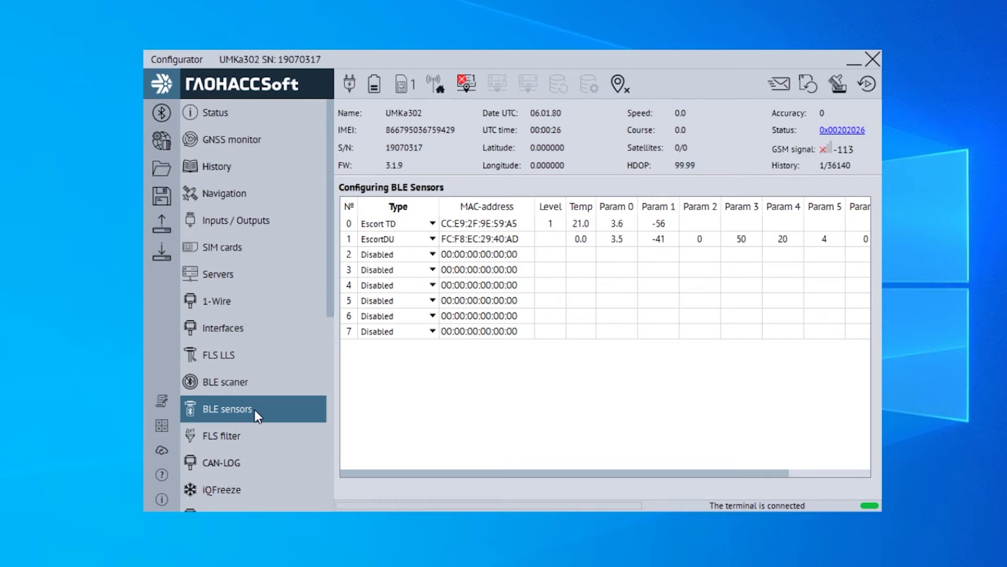
drag(615, 474, 706, 487)
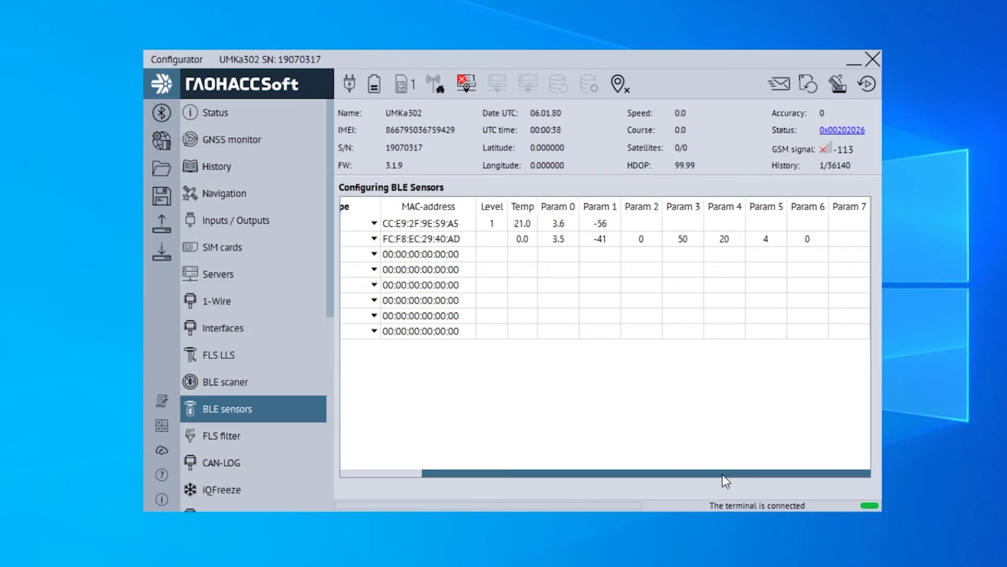
View the tracker's single History record, scrolling across all its columns.
click(255, 166)
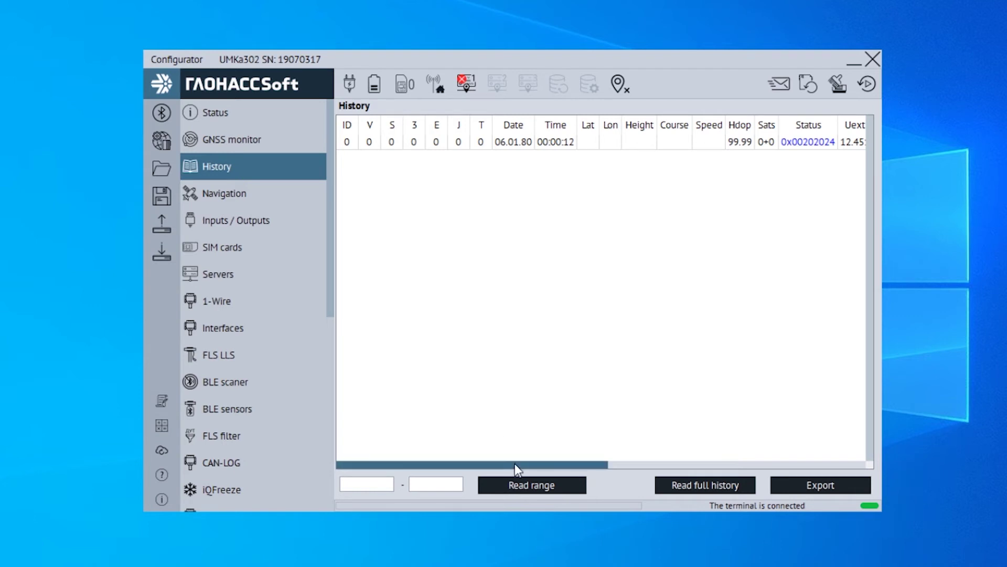
drag(514, 463, 772, 464)
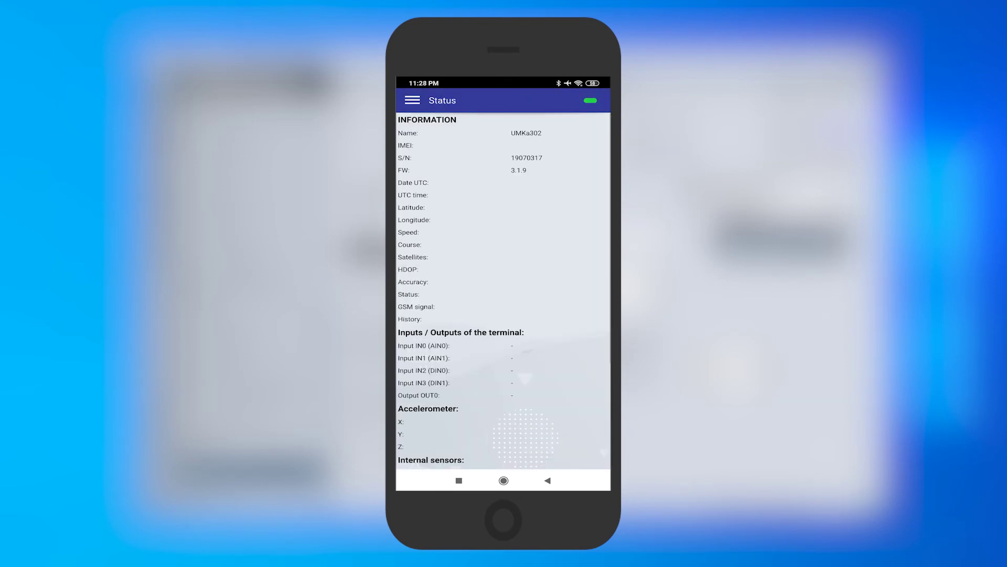
Scan for BLE devices in the app and assign DU_100203 to slot 1, TD_113690 to slot 0.
click(412, 100)
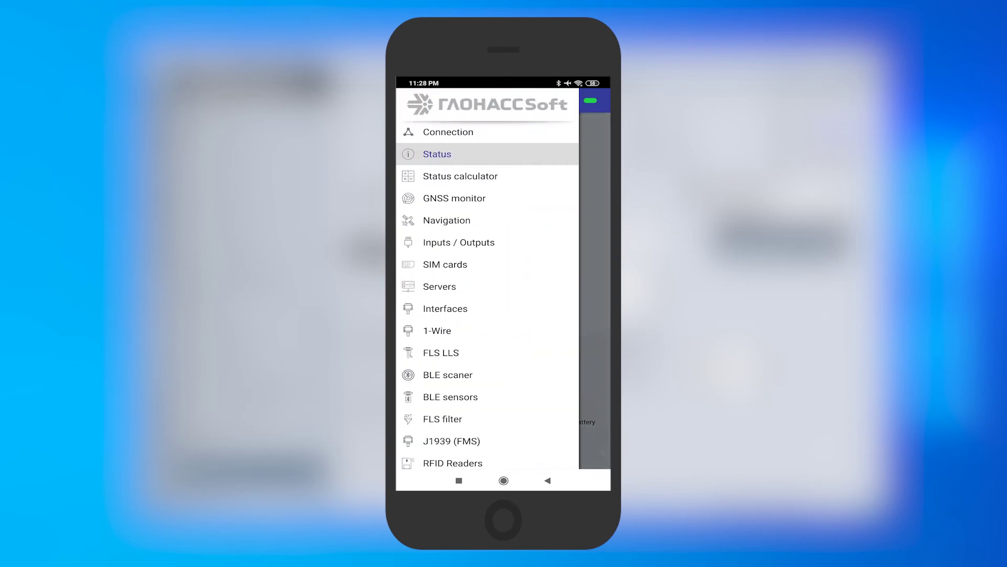
click(448, 374)
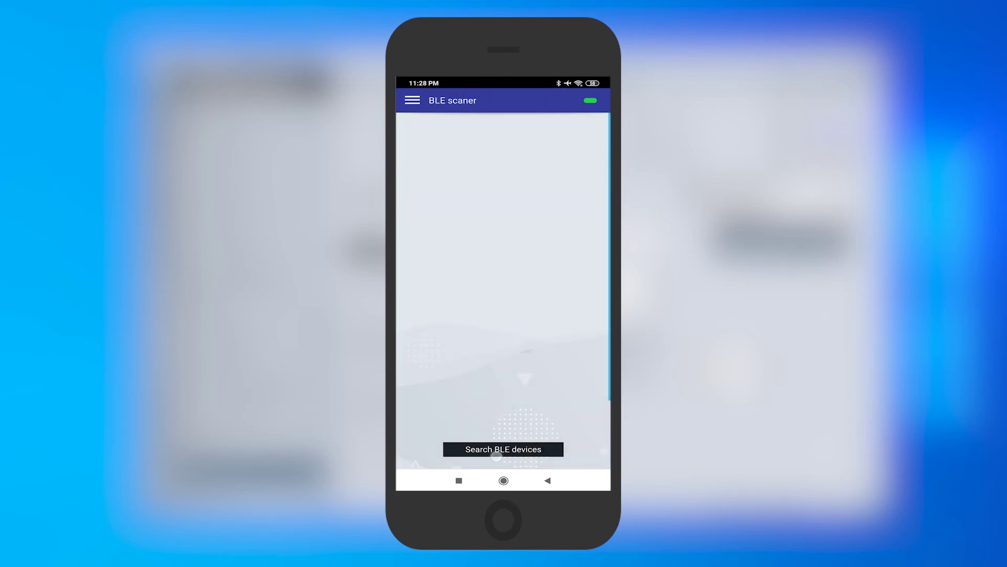
click(482, 449)
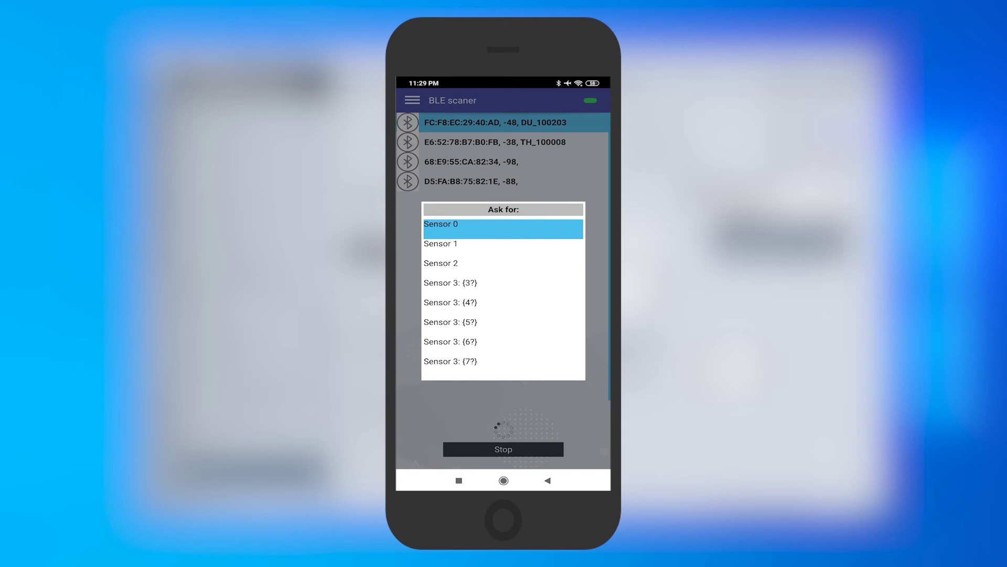
click(461, 226)
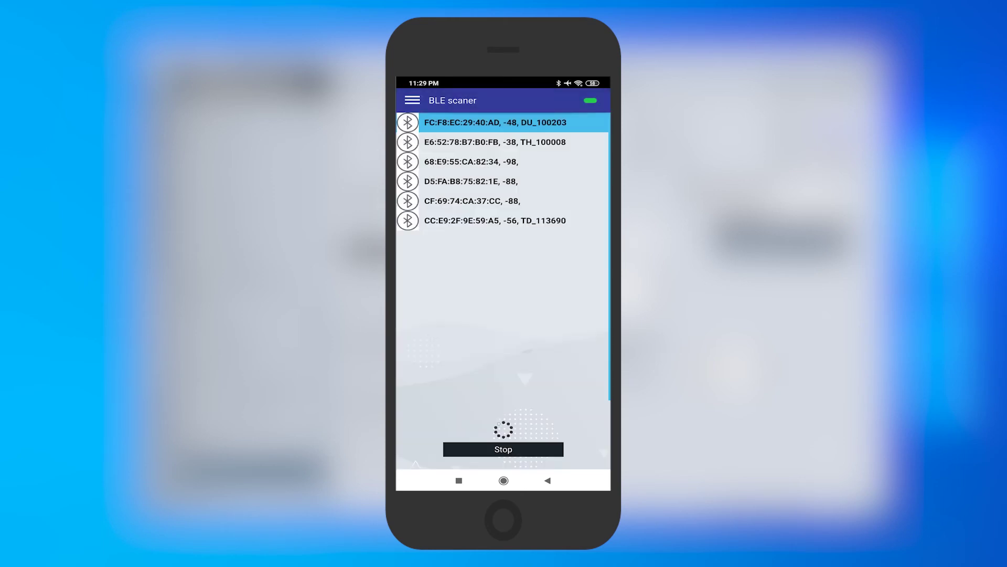
click(501, 247)
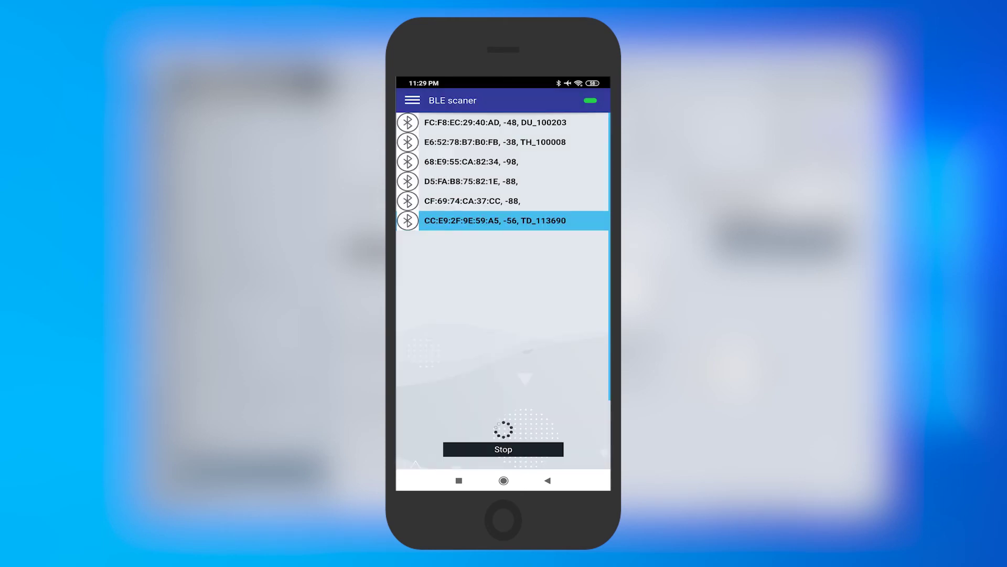
Set app Sensor 0 type to Escort TD and Sensor 1 to EscortDU, then go to Terminal management.
click(413, 100)
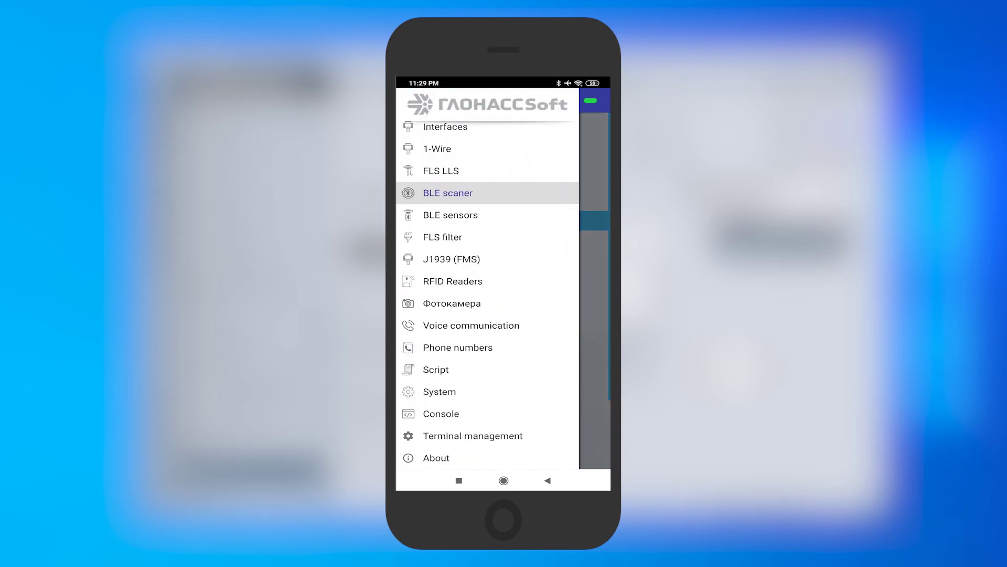
click(450, 215)
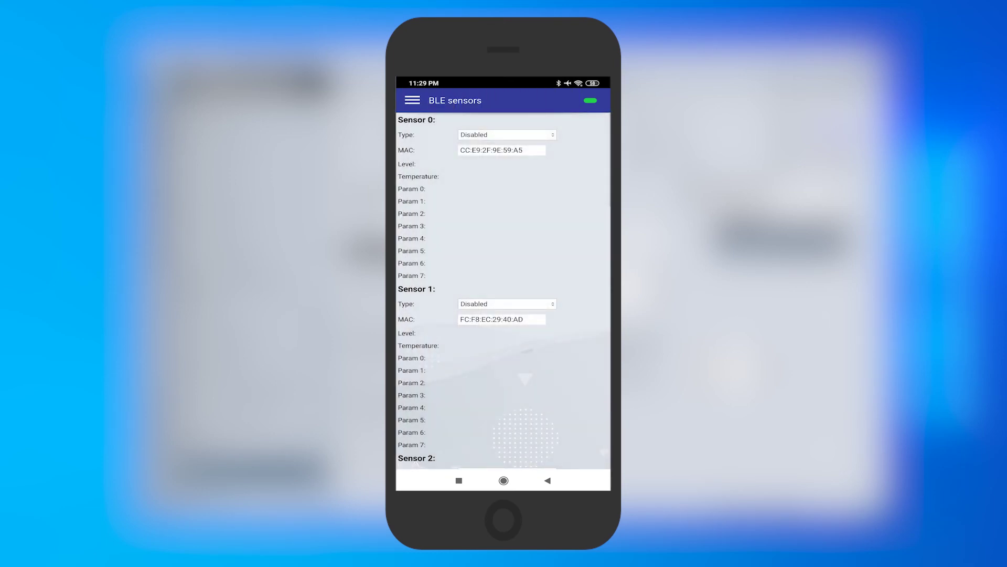
click(506, 135)
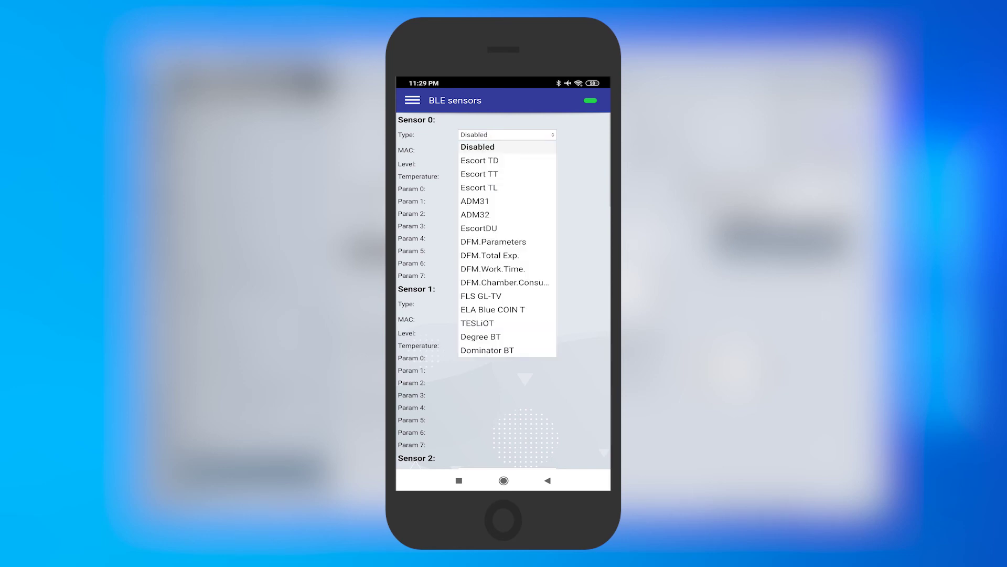
click(479, 160)
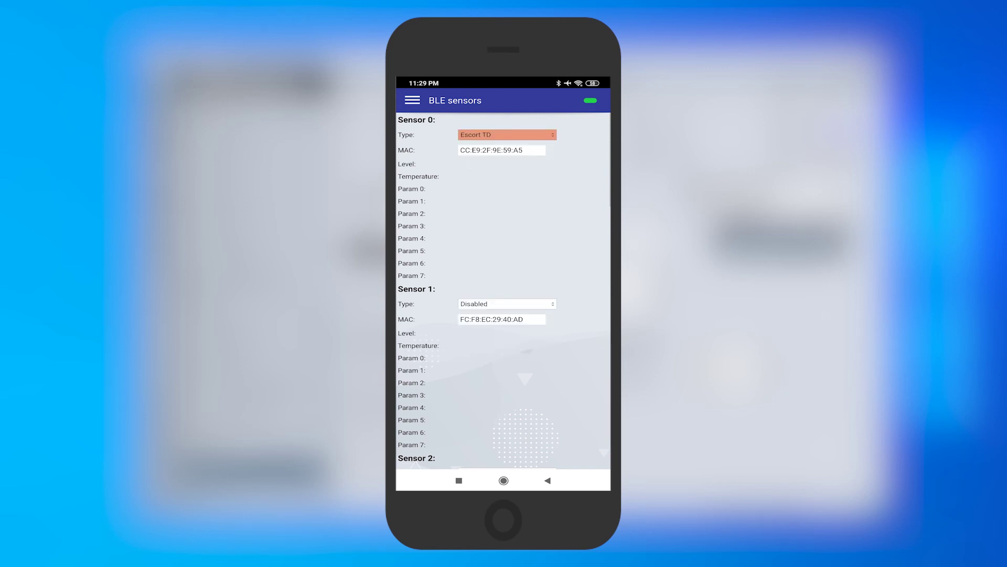
click(506, 304)
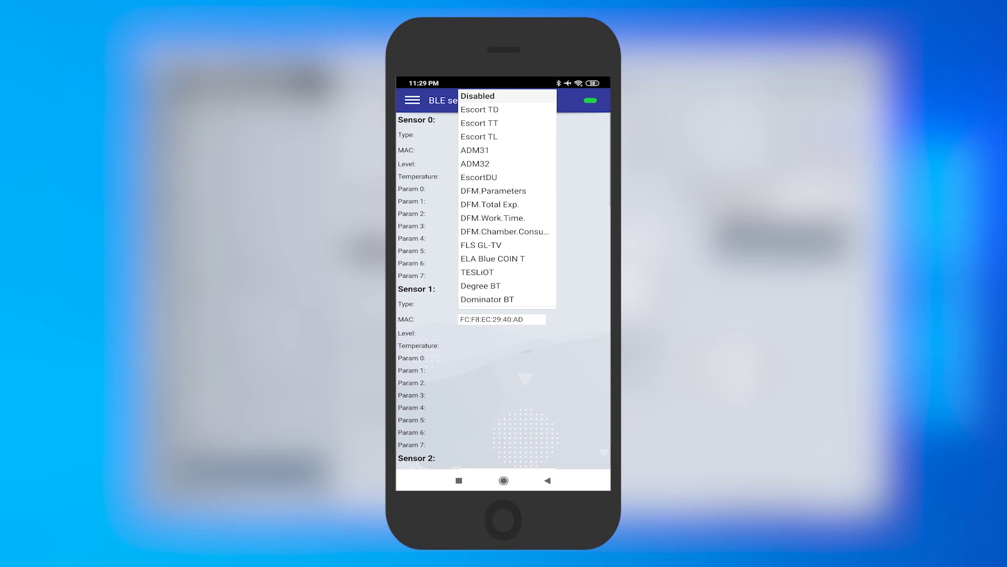
click(479, 177)
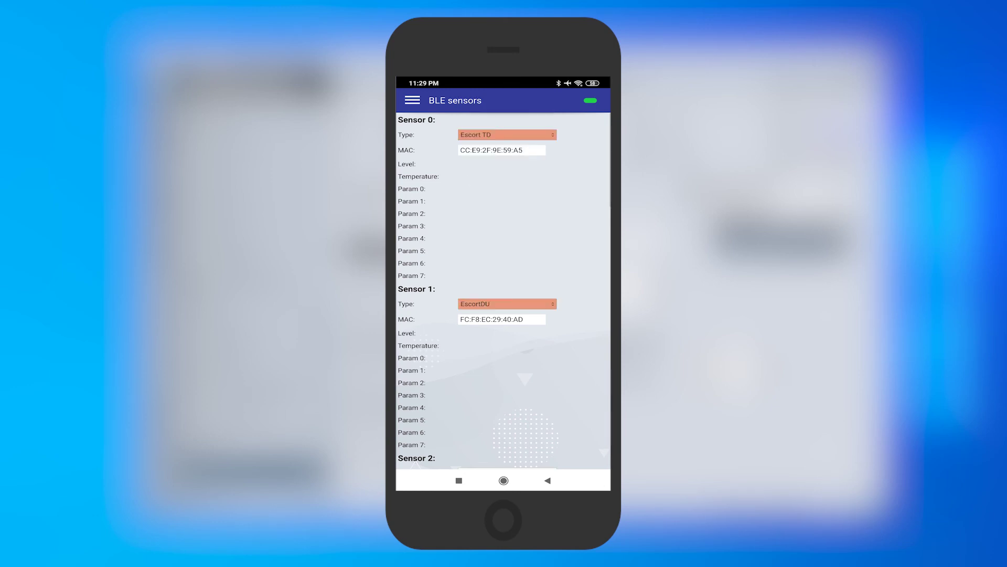
scroll(449, 218, down, 3)
scroll(449, 217, up, 3)
click(412, 100)
click(448, 436)
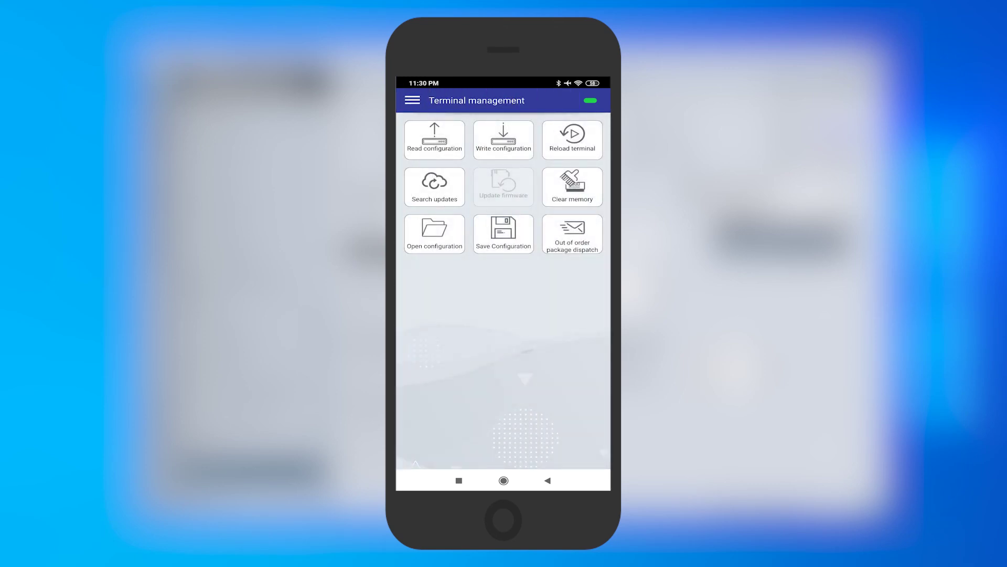
Write the configuration to the tracker and check the Escort TD and EscortDU readings.
click(503, 137)
click(550, 303)
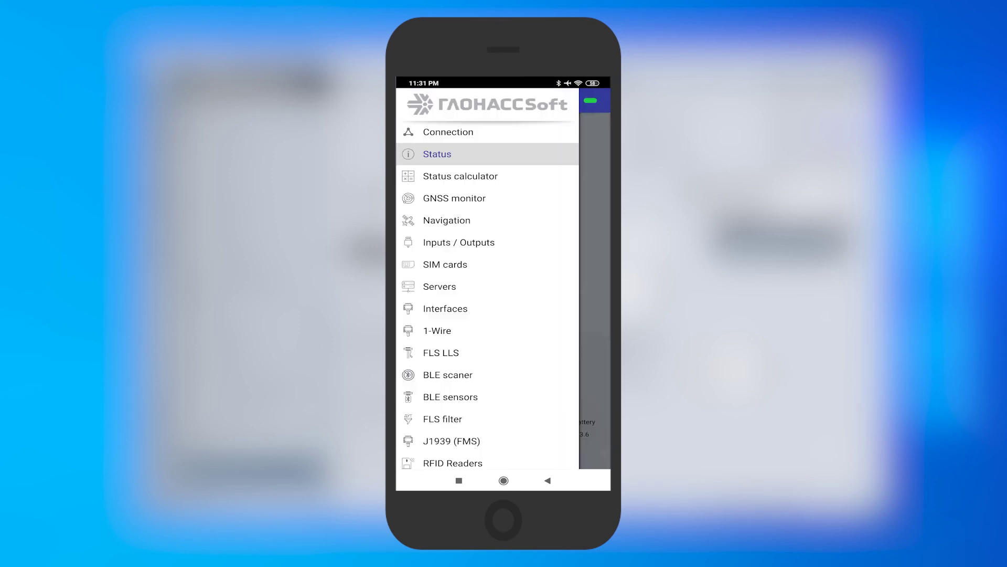
click(451, 397)
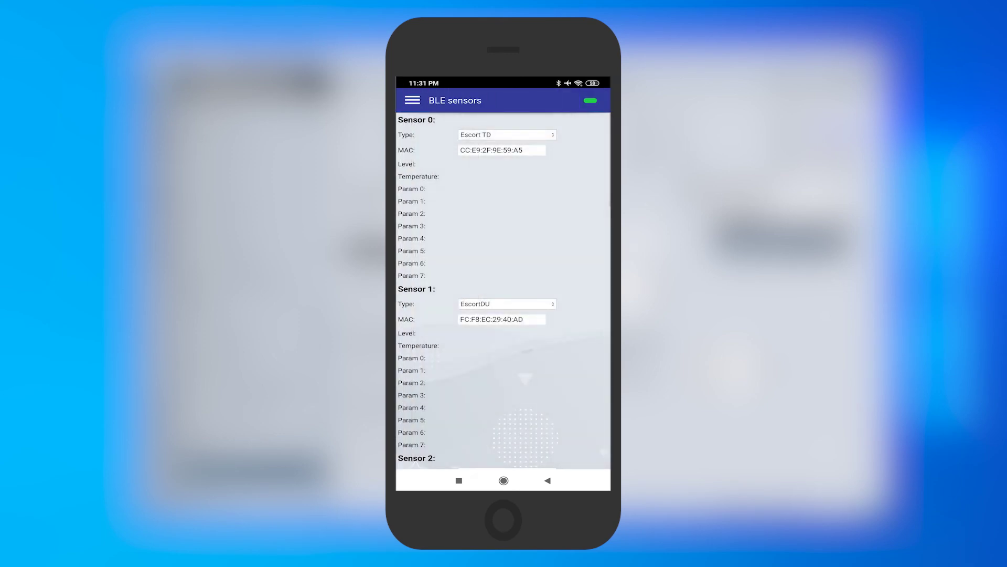